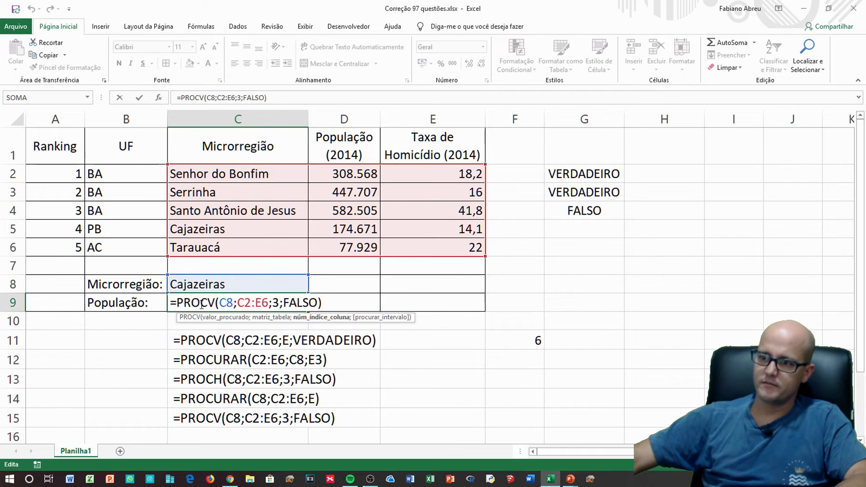
Replace the FALSO argument with 0 in the PROCV formula in C9 and recheck its lookup value reference
{"action": "left_click_drag", "start_coordinate": [243, 303], "coordinate": [269, 302]}
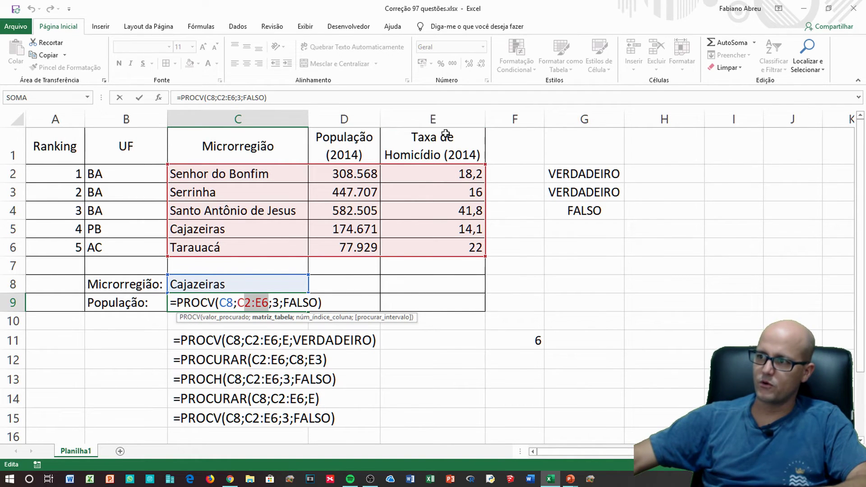
{"action": "left_click", "coordinate": [276, 302]}
{"action": "left_click", "coordinate": [274, 302]}
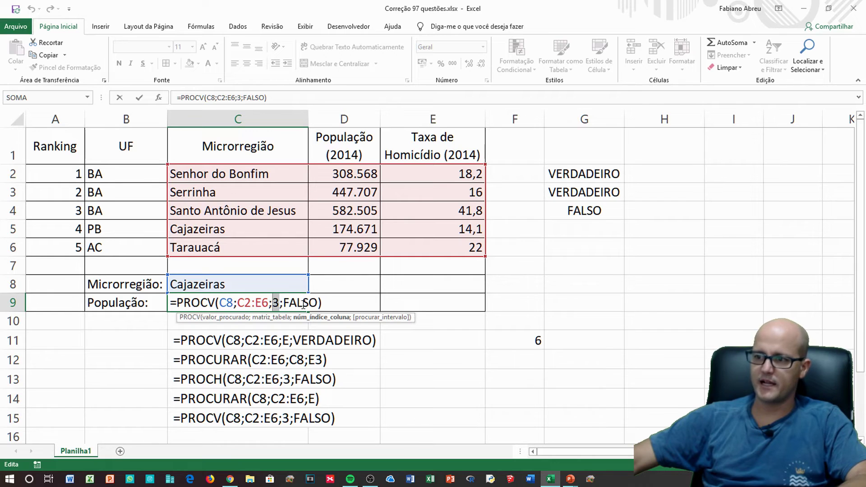
{"action": "double_click", "coordinate": [303, 303]}
{"action": "type", "text": "0"}
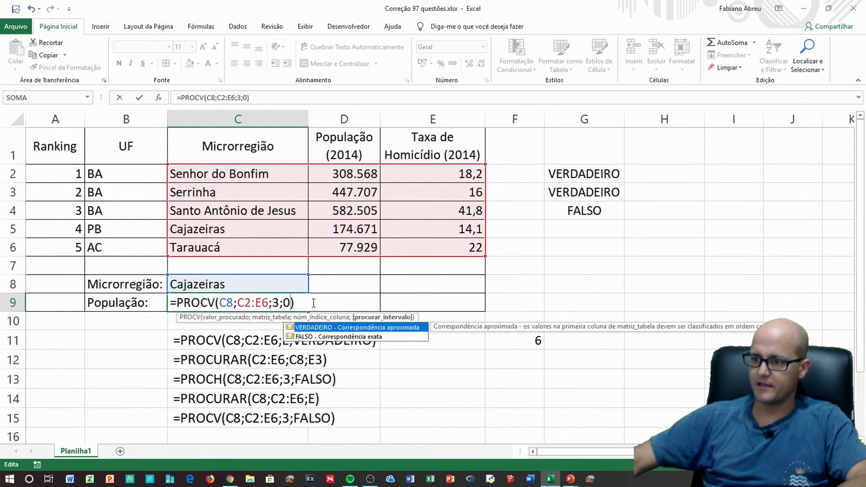
{"action": "key", "text": "Return"}
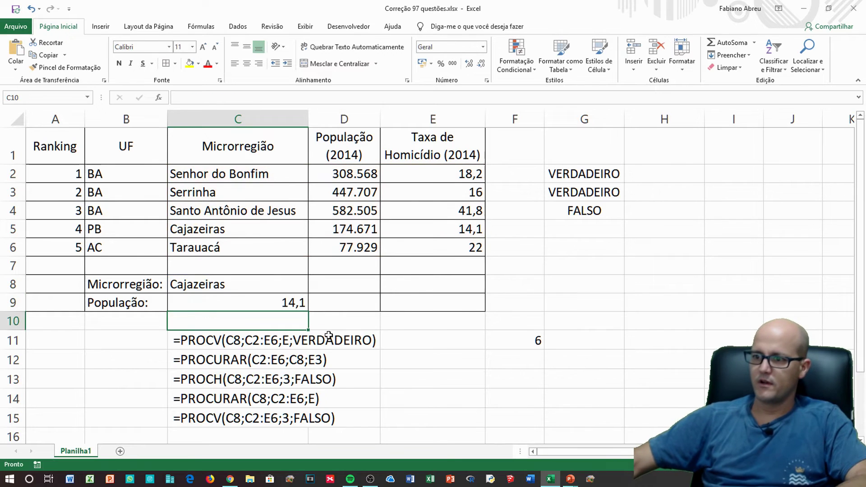
{"action": "double_click", "coordinate": [265, 305]}
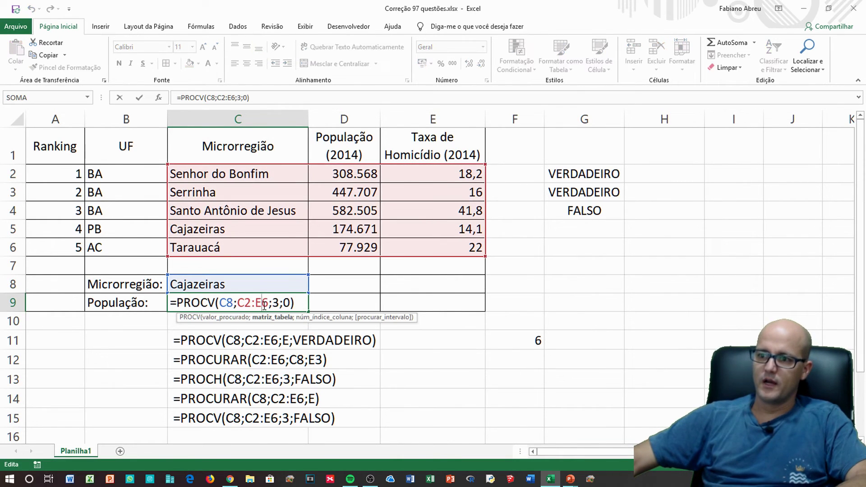
{"action": "left_click_drag", "start_coordinate": [233, 303], "coordinate": [218, 303]}
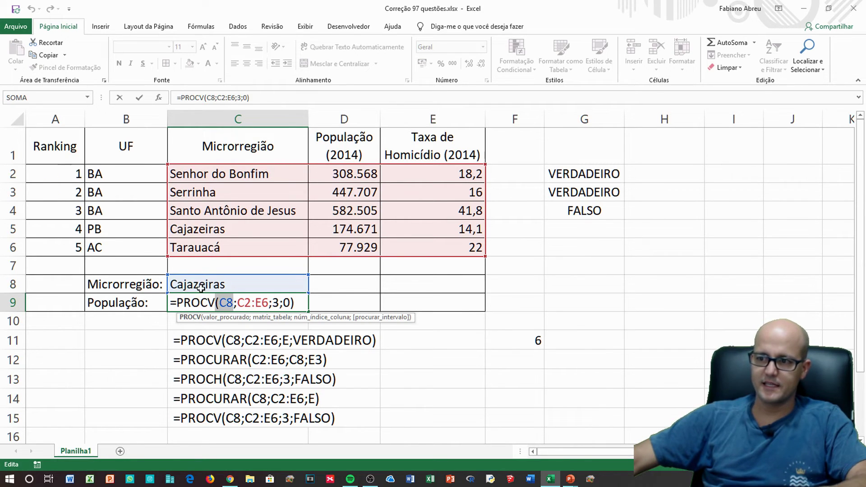
{"action": "key", "text": "ctrl+Return"}
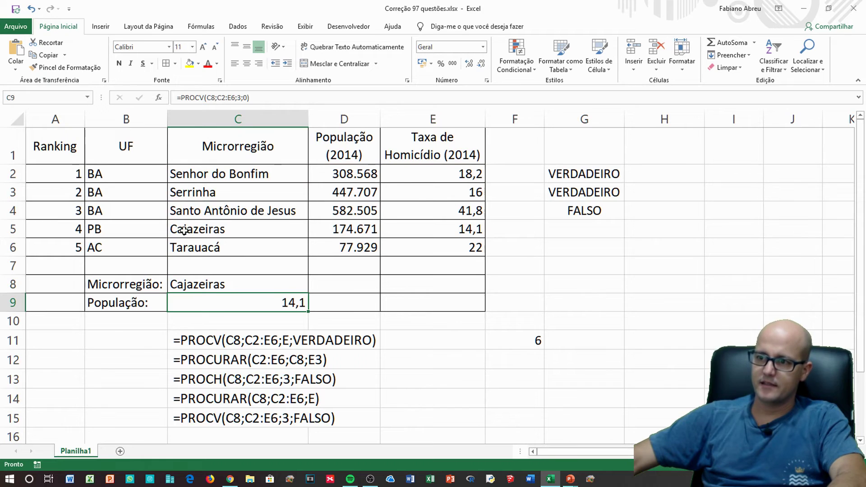
Make the whole Cajazeiras row (row 5) bold and compare its values with the lookup cells C8 and C9
{"action": "left_click", "coordinate": [13, 229]}
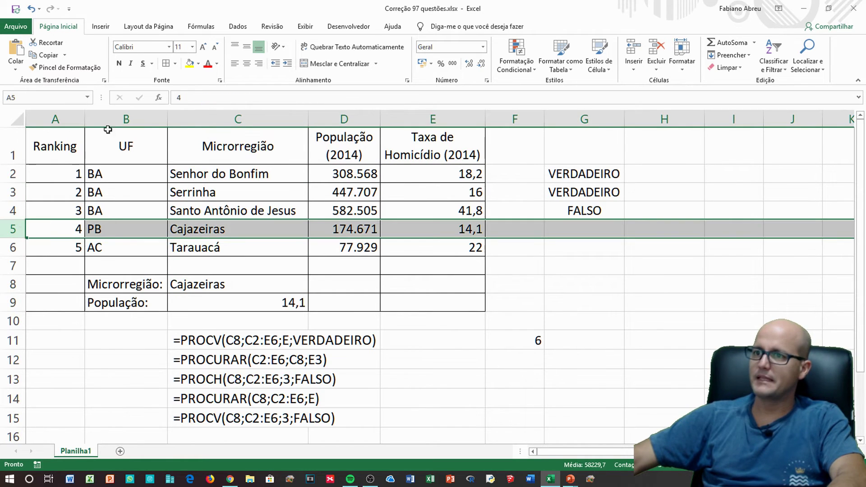
{"action": "left_click", "coordinate": [119, 65]}
{"action": "left_click", "coordinate": [198, 229]}
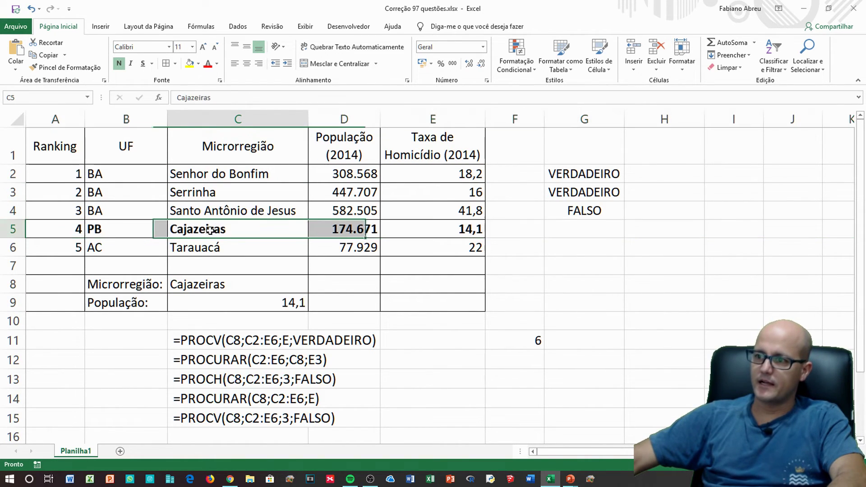
{"action": "left_click", "coordinate": [467, 236]}
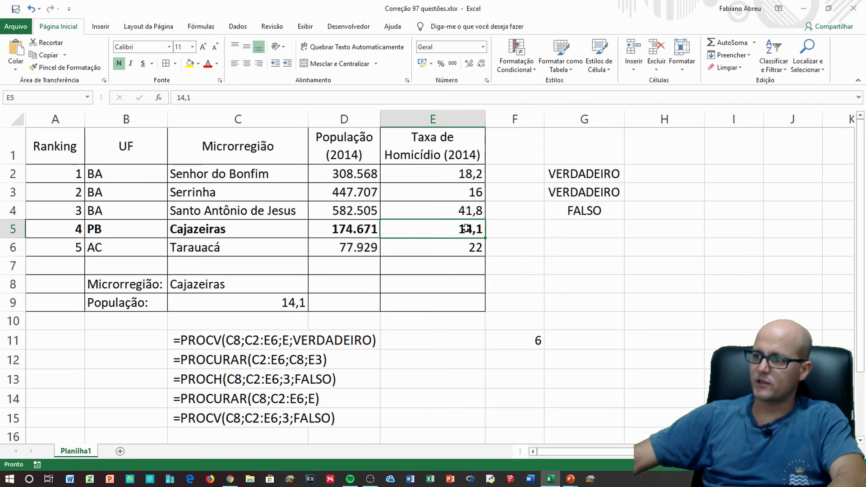
{"action": "left_click", "coordinate": [197, 287]}
{"action": "left_click", "coordinate": [261, 302]}
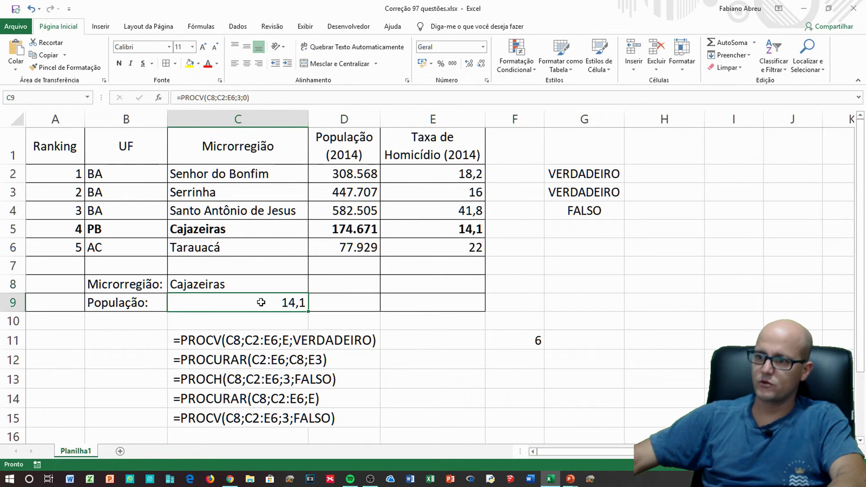
Copy the text Tarauacá from C6 into the Microrregião lookup cell C8 and check the result in C9
{"action": "double_click", "coordinate": [202, 248]}
{"action": "left_click_drag", "start_coordinate": [228, 247], "coordinate": [134, 242]}
{"action": "key", "text": "ctrl+c"}
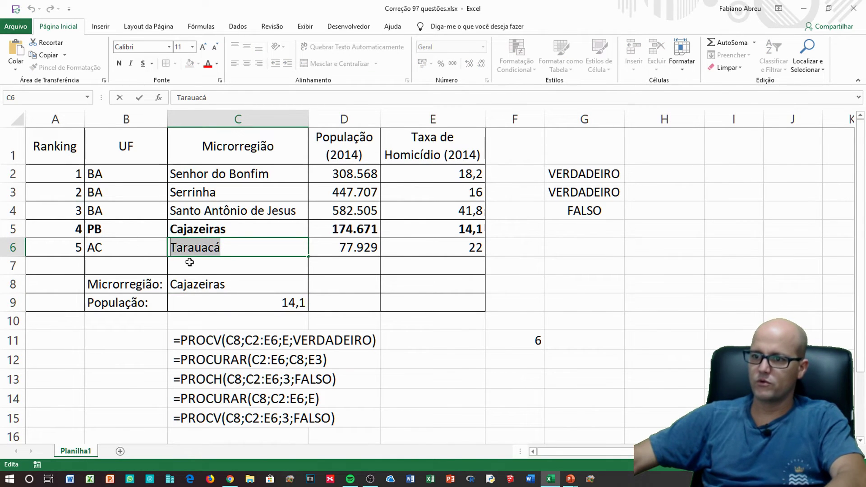
{"action": "left_click", "coordinate": [200, 282]}
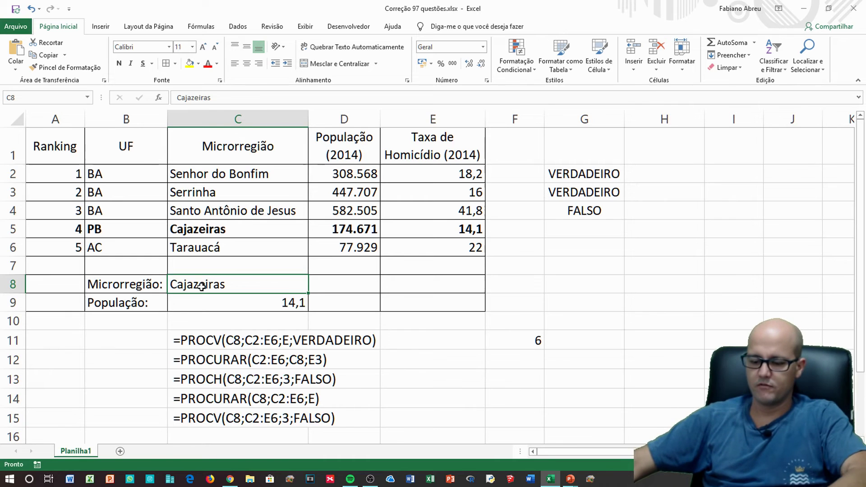
{"action": "key", "text": "ctrl+v"}
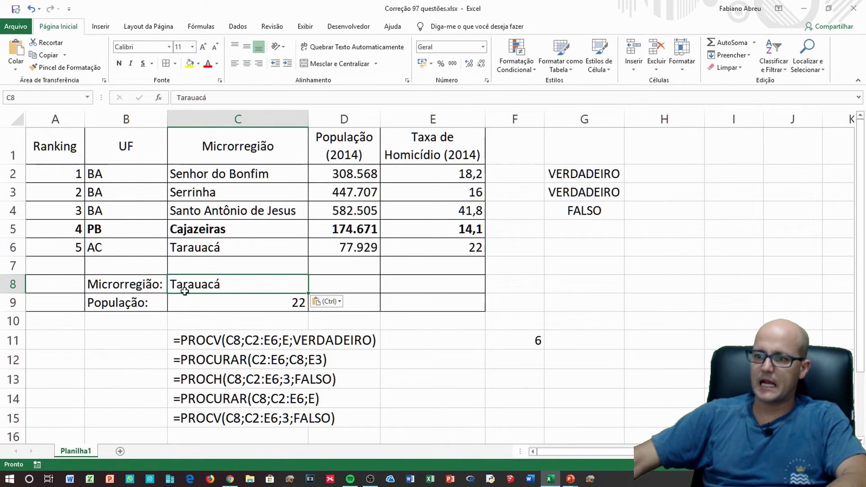
{"action": "left_click", "coordinate": [292, 303]}
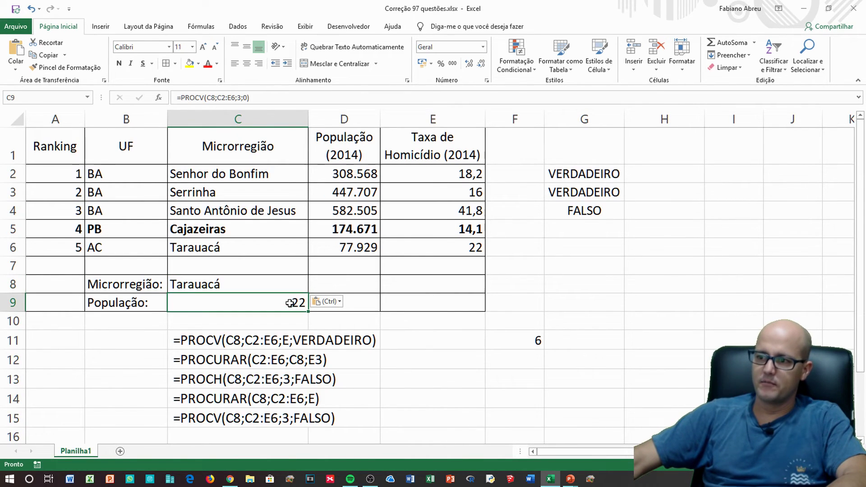
{"action": "left_click", "coordinate": [185, 248]}
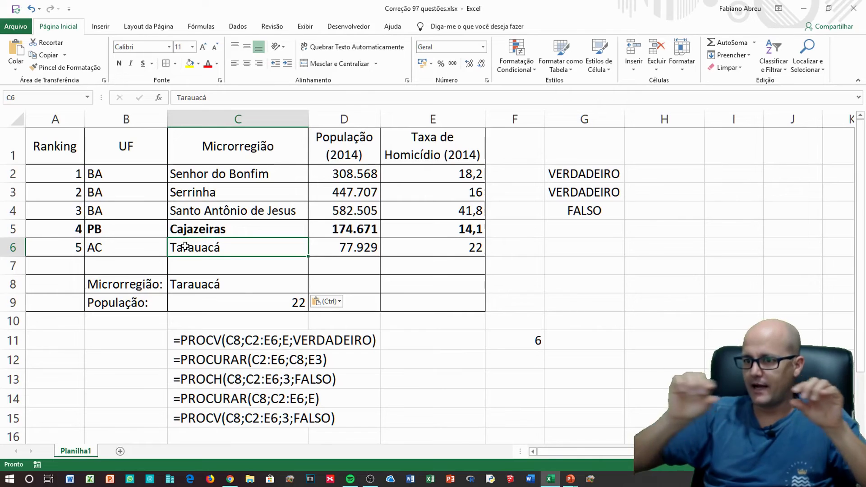
Fill column E (Taxa de Homicídio) with yellow and compare the Tarauacá row with the lookup result
{"action": "left_click", "coordinate": [450, 120]}
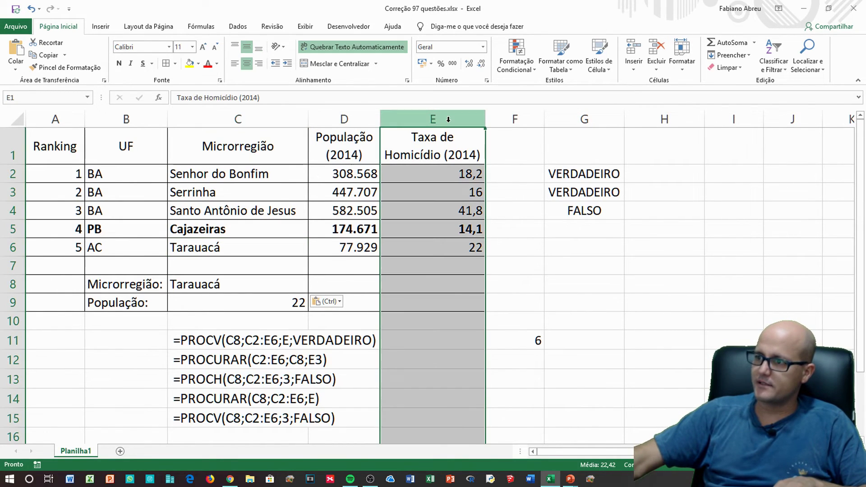
{"action": "left_click", "coordinate": [189, 63]}
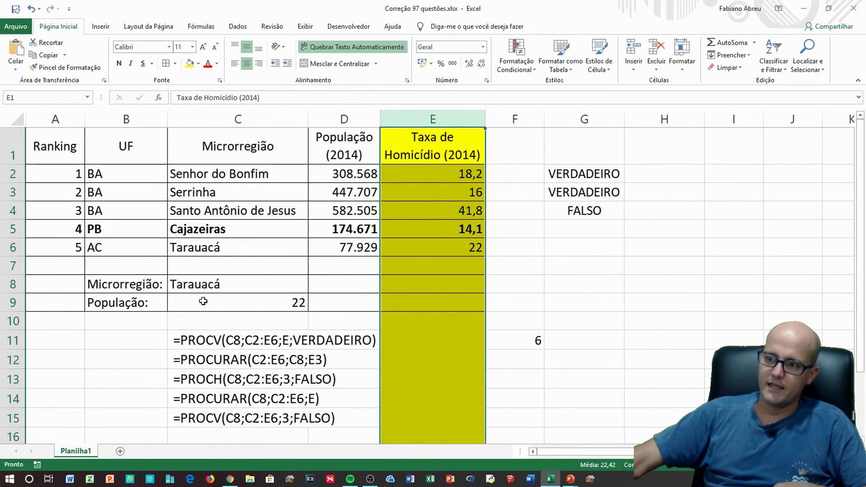
{"action": "left_click", "coordinate": [201, 279]}
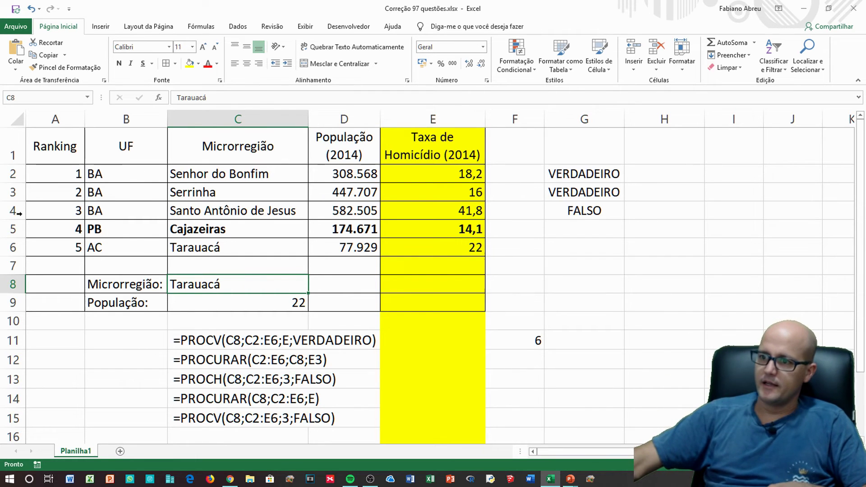
{"action": "left_click", "coordinate": [199, 249]}
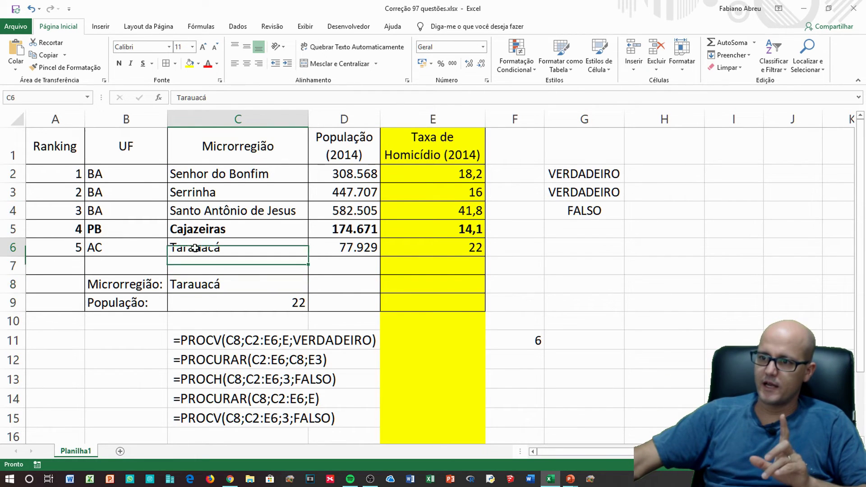
{"action": "left_click", "coordinate": [474, 247]}
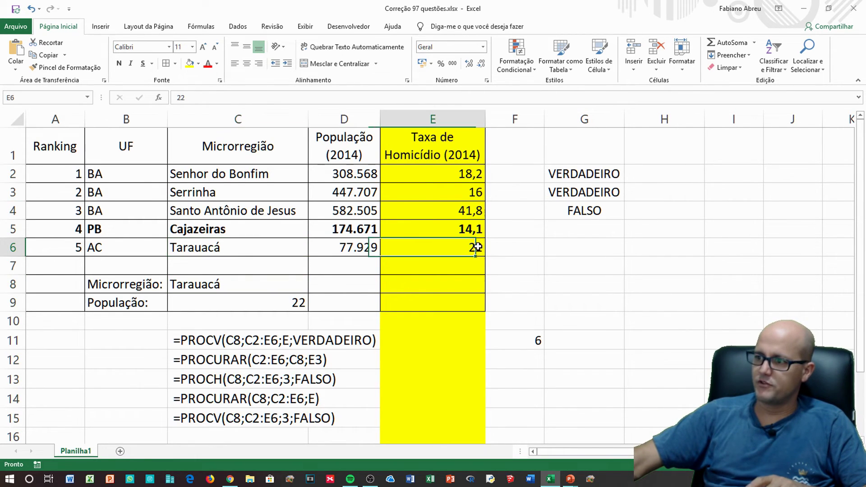
{"action": "left_click", "coordinate": [246, 302]}
{"action": "left_click", "coordinate": [232, 285]}
Copy the text Senhor do Bonfim from C2 and replace the content of lookup cell C8 with it
{"action": "left_click", "coordinate": [203, 174]}
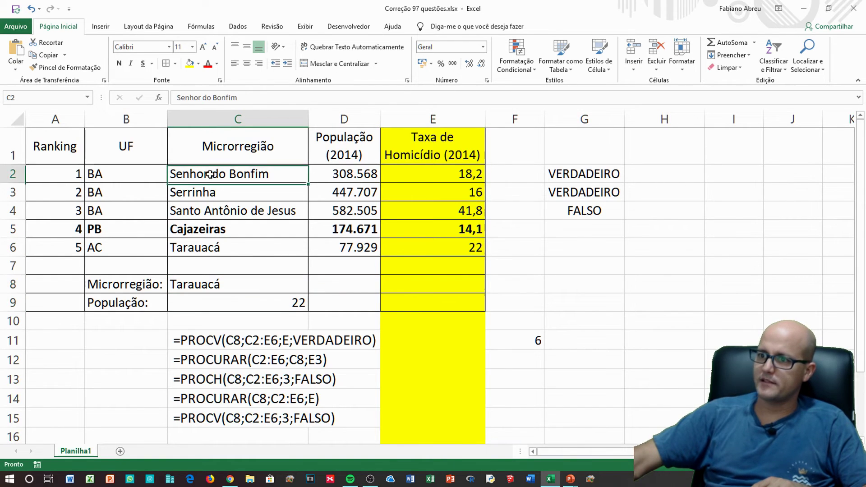
{"action": "double_click", "coordinate": [284, 173]}
{"action": "left_click_drag", "start_coordinate": [285, 174], "coordinate": [132, 179]}
{"action": "key", "text": "ctrl+c"}
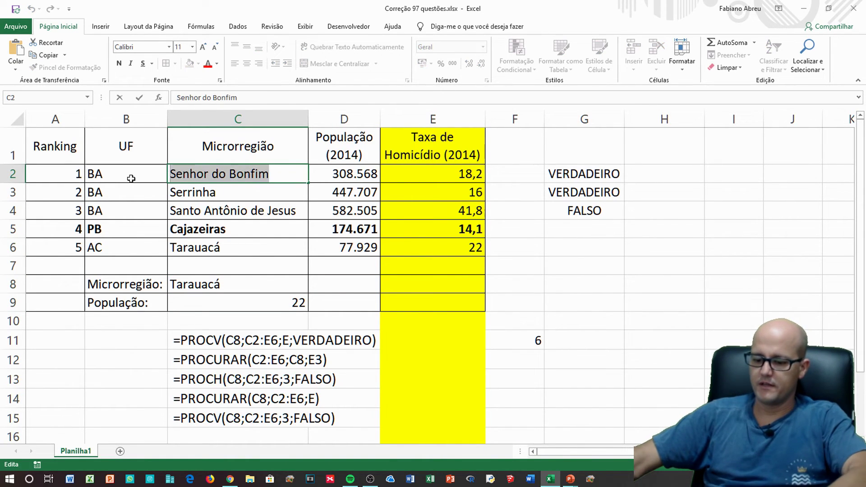
{"action": "key", "text": "Escape"}
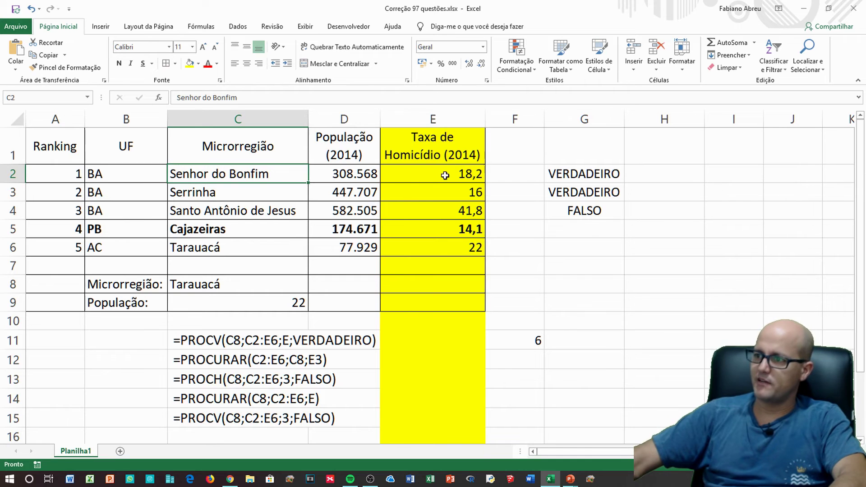
{"action": "left_click", "coordinate": [469, 176]}
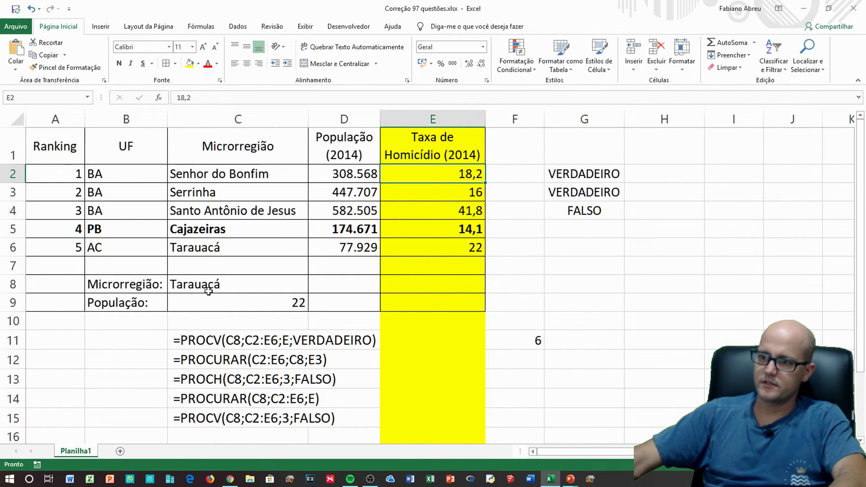
{"action": "left_click", "coordinate": [236, 285]}
{"action": "double_click", "coordinate": [235, 285]}
{"action": "left_click_drag", "start_coordinate": [235, 285], "coordinate": [98, 290]}
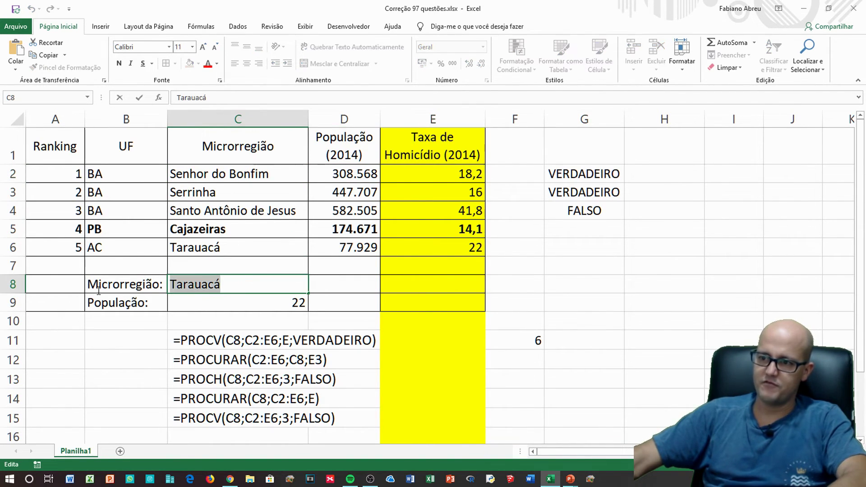
{"action": "key", "text": "ctrl+v"}
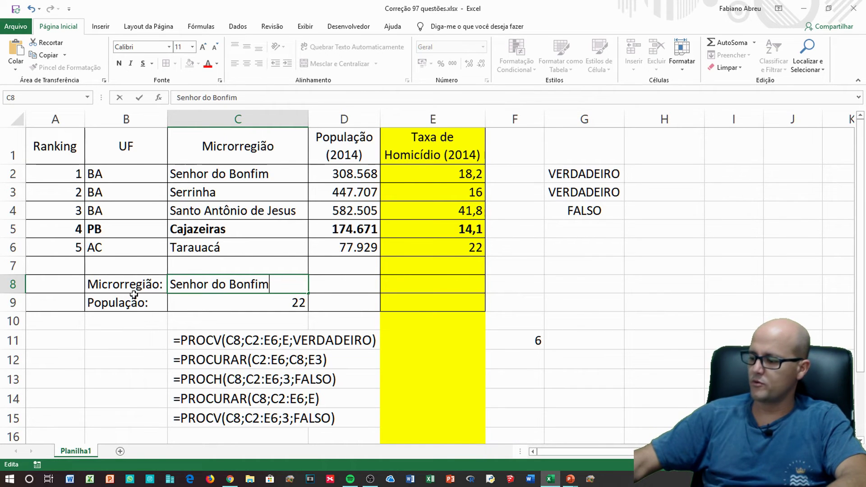
{"action": "key", "text": "Return"}
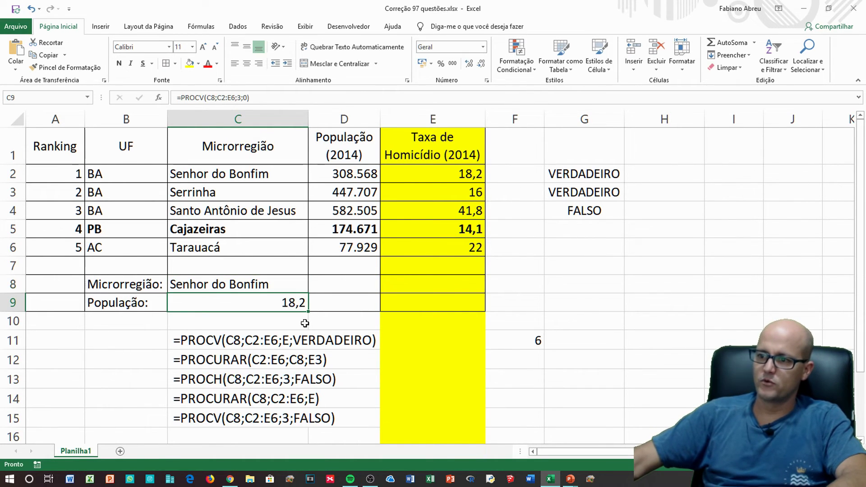
{"action": "double_click", "coordinate": [238, 211]}
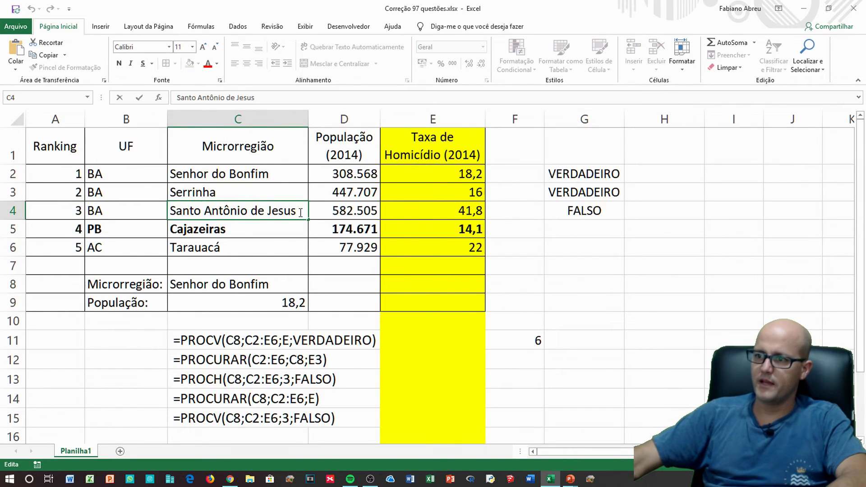
{"action": "left_click_drag", "start_coordinate": [301, 213], "coordinate": [170, 211]}
{"action": "left_click", "coordinate": [217, 287]}
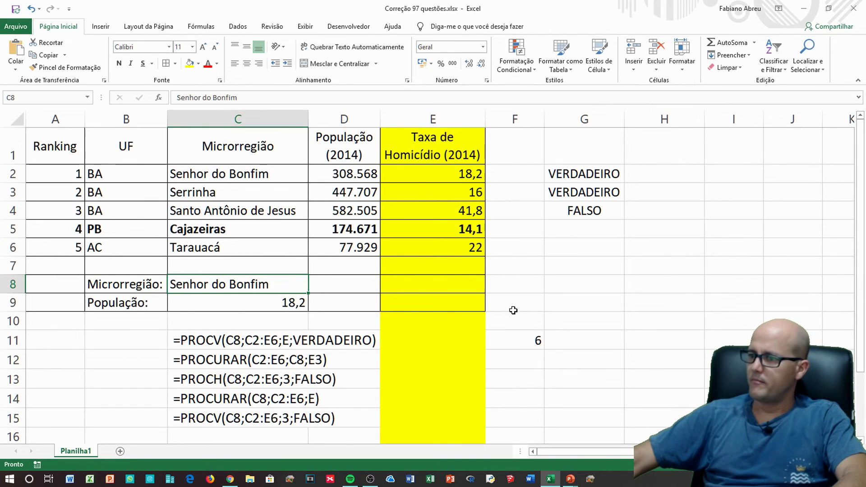
{"action": "left_click", "coordinate": [541, 266]}
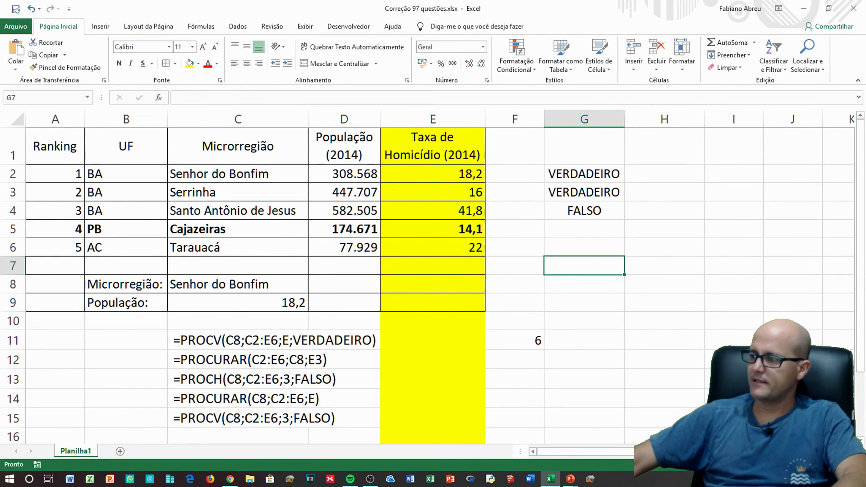
Add a new worksheet and begin a PROCV formula in cell B2
{"action": "left_click", "coordinate": [120, 452]}
{"action": "left_click_drag", "start_coordinate": [797, 465], "coordinate": [815, 464]}
{"action": "double_click", "coordinate": [154, 184]}
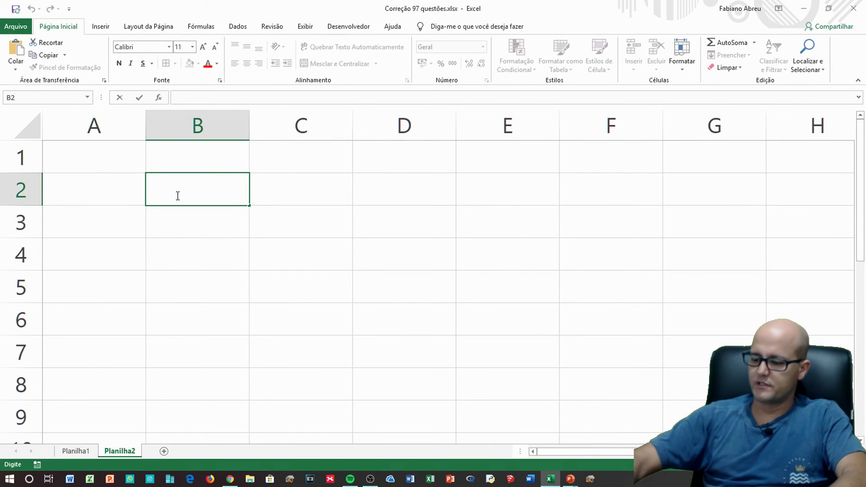
{"action": "type", "text": "=PROC"}
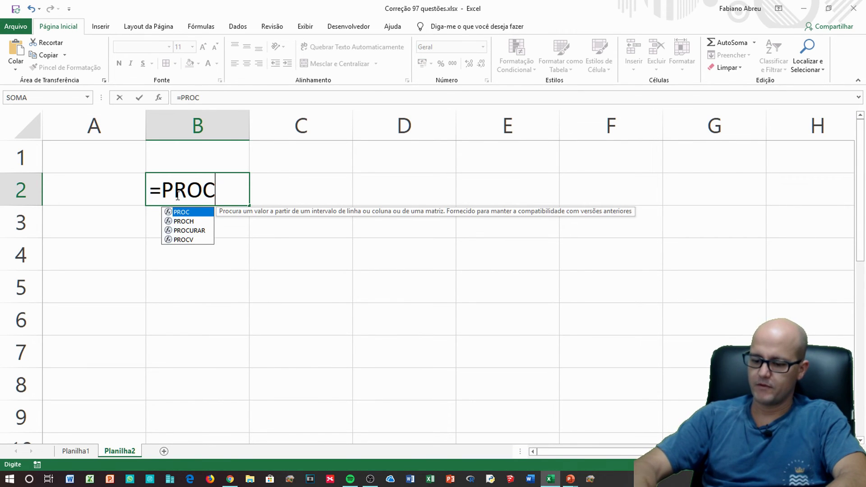
{"action": "type", "text": "V"}
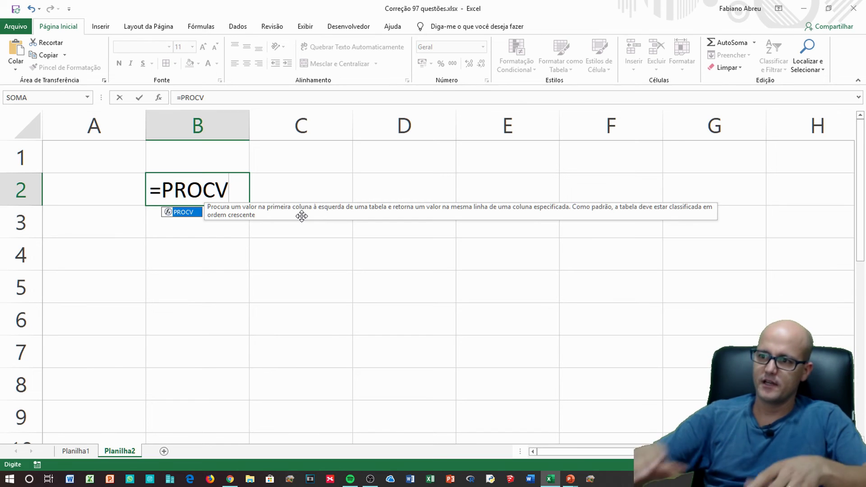
{"action": "type", "text": "("}
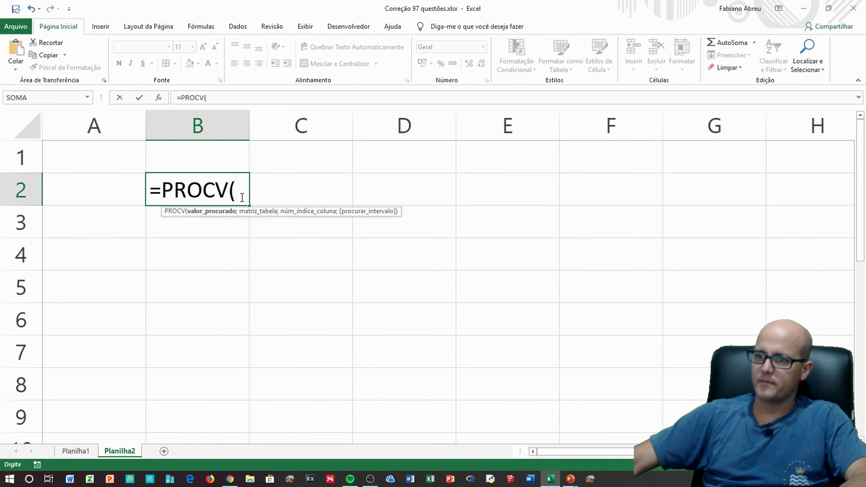
Set A1 as the lookup value and A5:D8 as the table range of the PROCV formula
{"action": "left_click", "coordinate": [88, 158]}
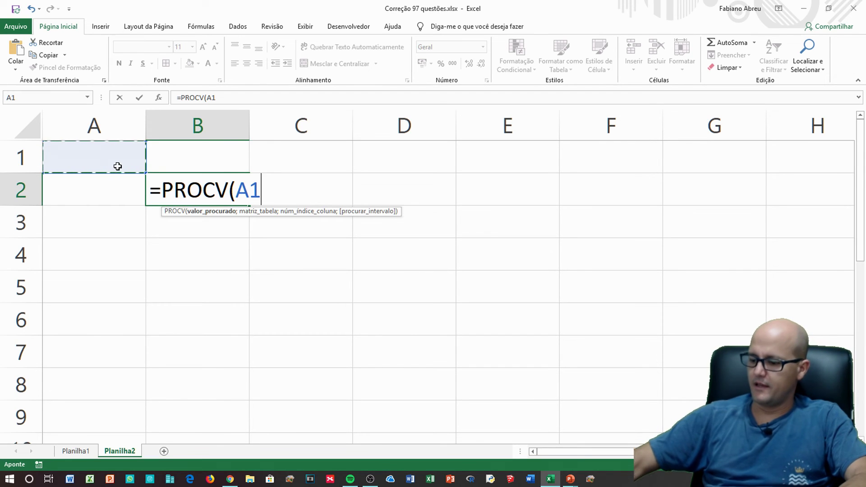
{"action": "type", "text": ";"}
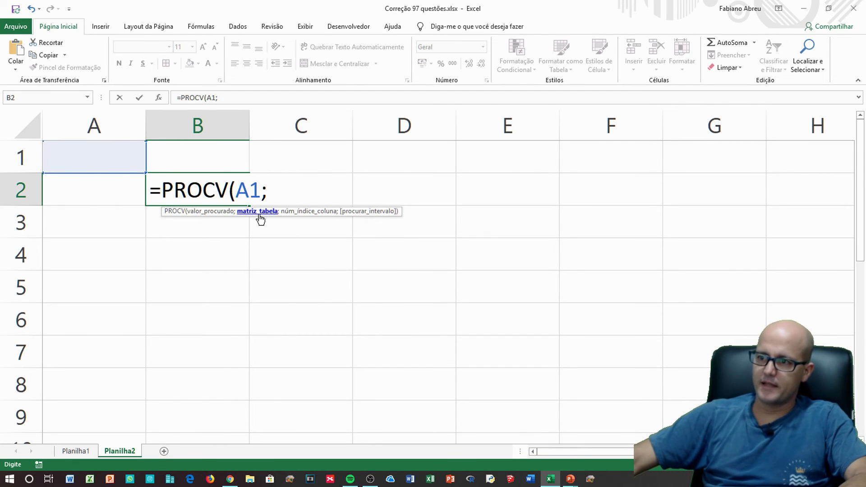
{"action": "left_click_drag", "start_coordinate": [104, 296], "coordinate": [372, 378]}
{"action": "type", "text": ";"}
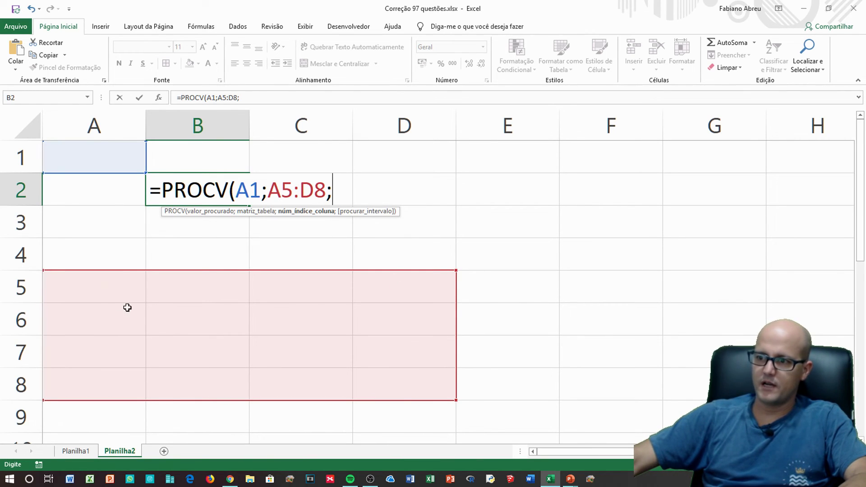
Finish the formula in B2 with column index 4 and 0 for an exact match, and enter it
{"action": "type", "text": "4"}
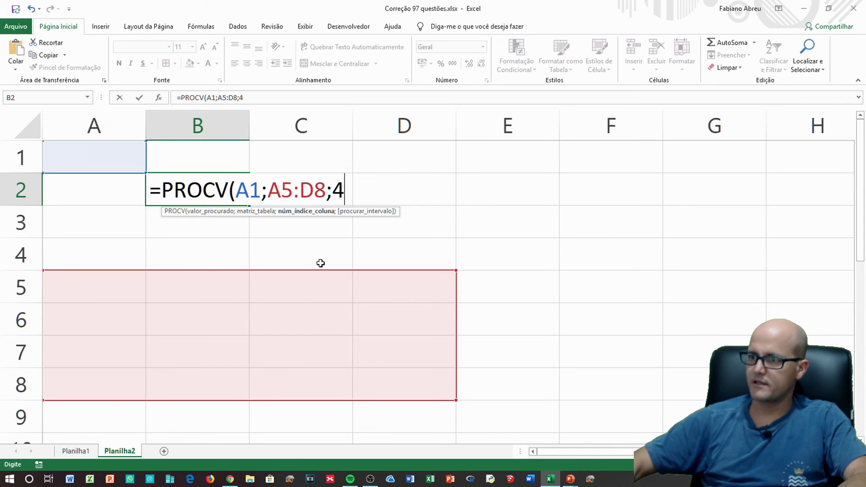
{"action": "type", "text": ";"}
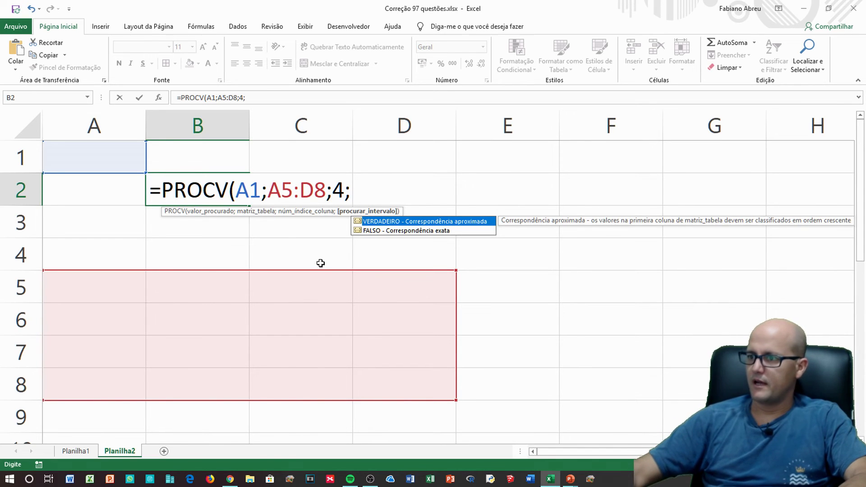
{"action": "type", "text": "0"}
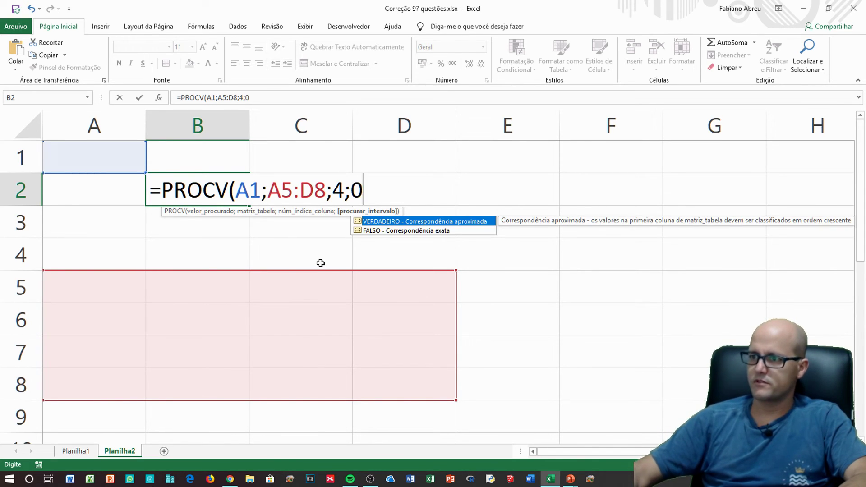
{"action": "type", "text": ")"}
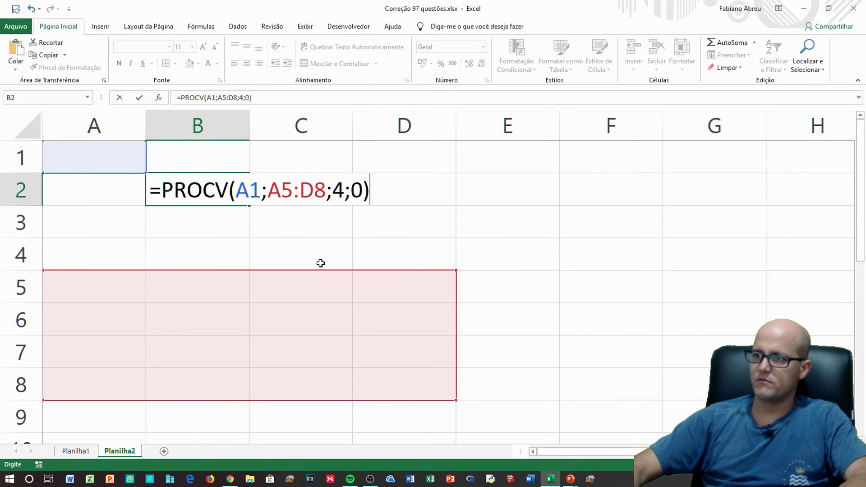
{"action": "key", "text": "Return"}
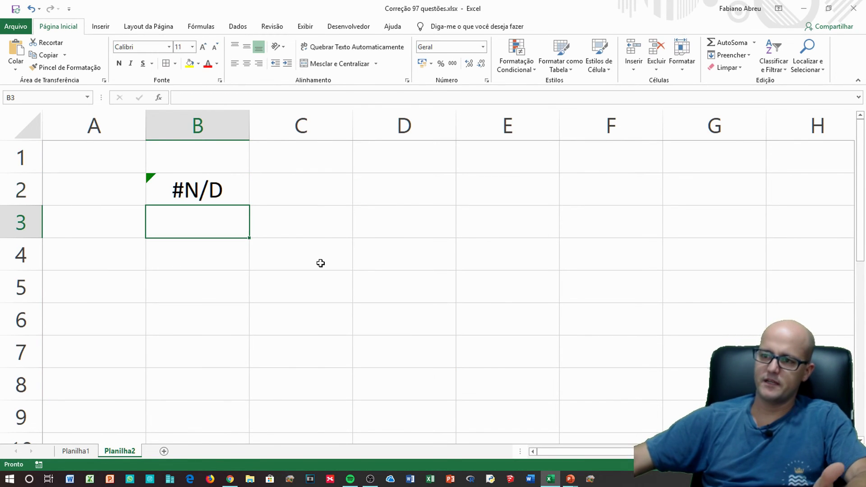
Reopen the PROCV formula in B2 to examine its arguments, and leave the cell without keeping any edits
{"action": "double_click", "coordinate": [198, 192]}
{"action": "left_click", "coordinate": [161, 192]}
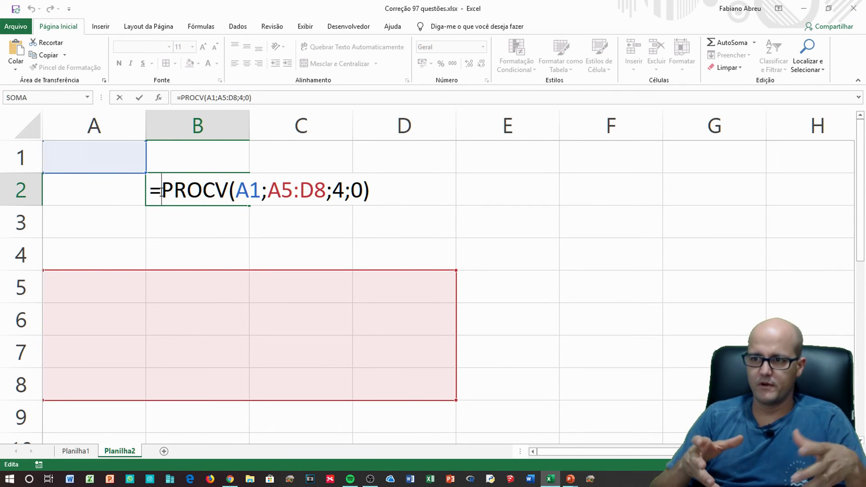
{"action": "left_click", "coordinate": [251, 190]}
{"action": "left_click", "coordinate": [369, 194]}
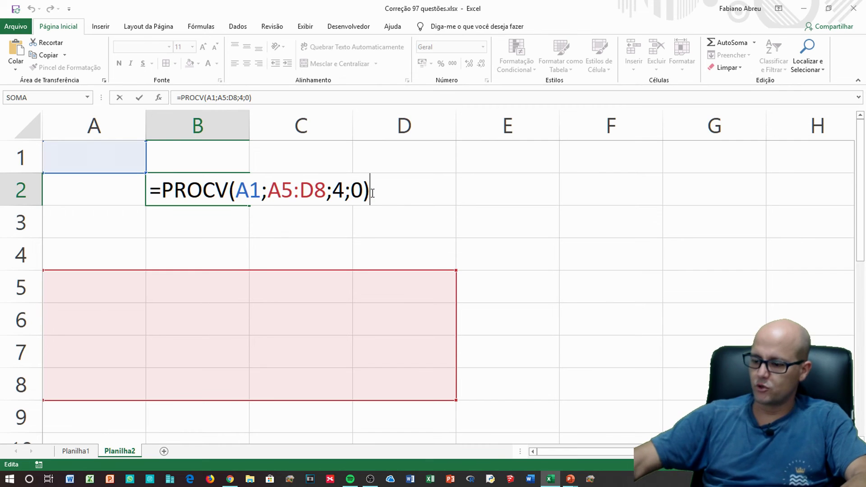
{"action": "key", "text": "BackSpace"}
{"action": "key", "text": "BackSpace"}
{"action": "key", "text": "BackSpace"}
{"action": "key", "text": "BackSpace"}
Switch to the PowerPoint slide show and review the slide explaining the PROCV arguments
{"action": "key", "text": "alt+Tab"}
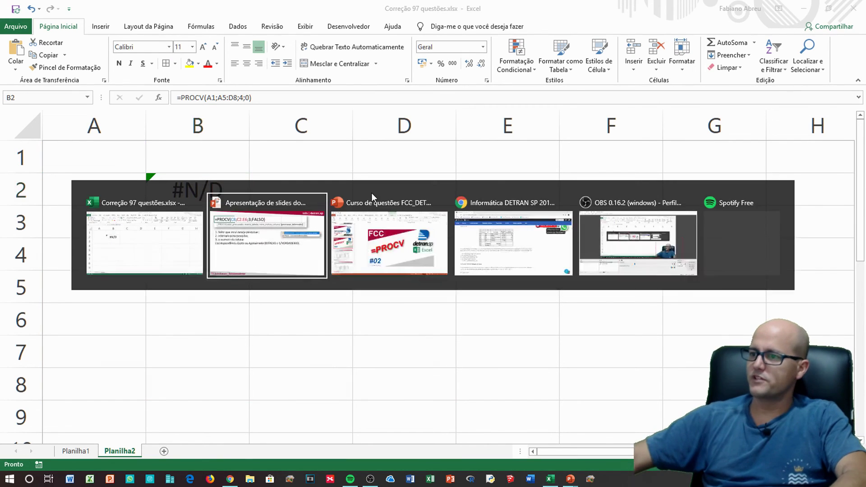
{"action": "left_click", "coordinate": [372, 193]}
{"action": "key", "text": "alt+Tab"}
{"action": "key", "text": "alt+Tab"}
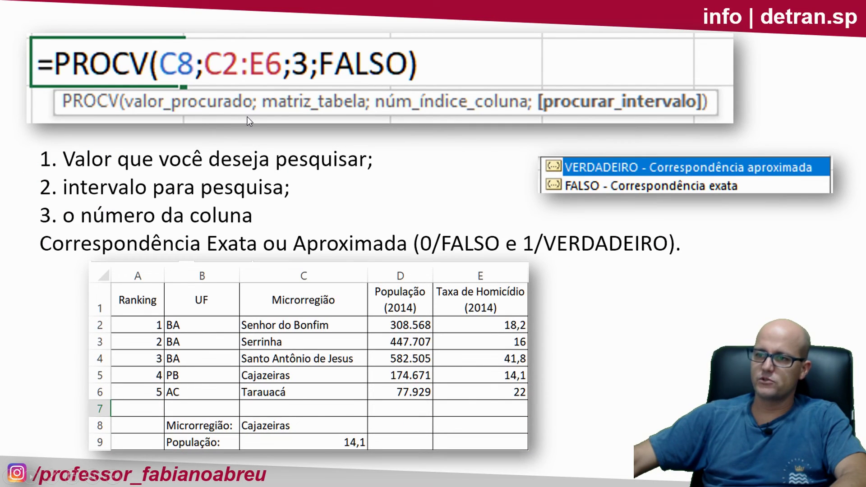